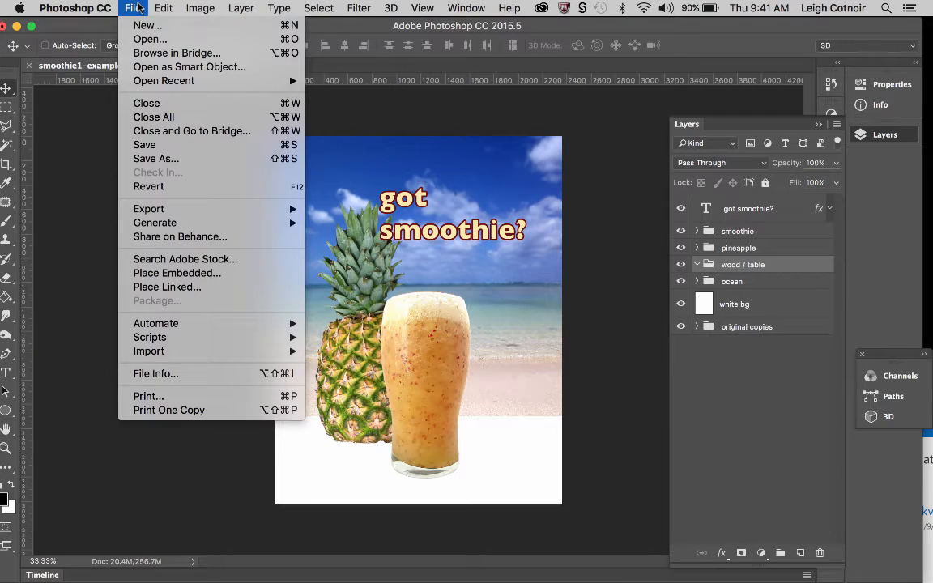
Place wood.JPG as a linked image while the wood / table group is selected.
{"action": "left_click", "coordinate": [135, 8]}
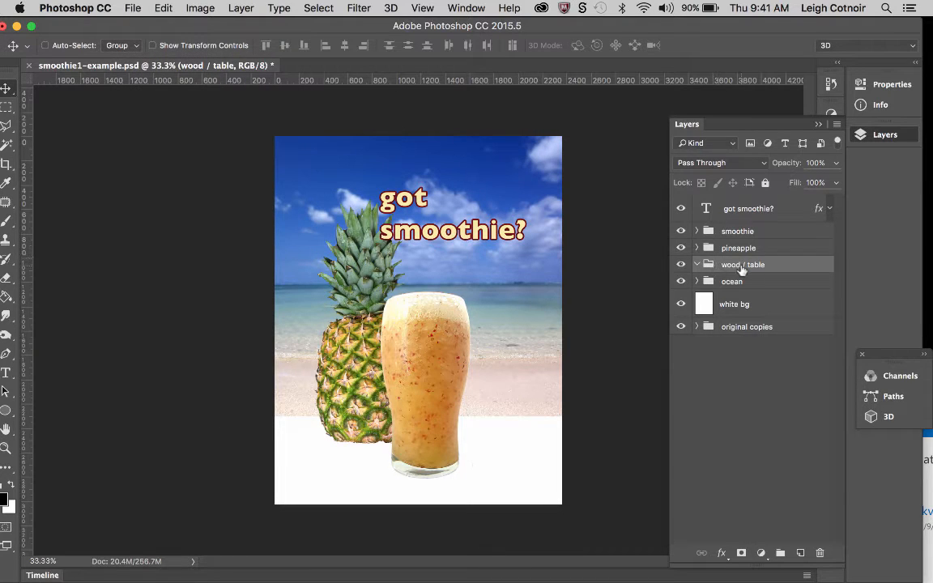
{"action": "left_click", "coordinate": [134, 8]}
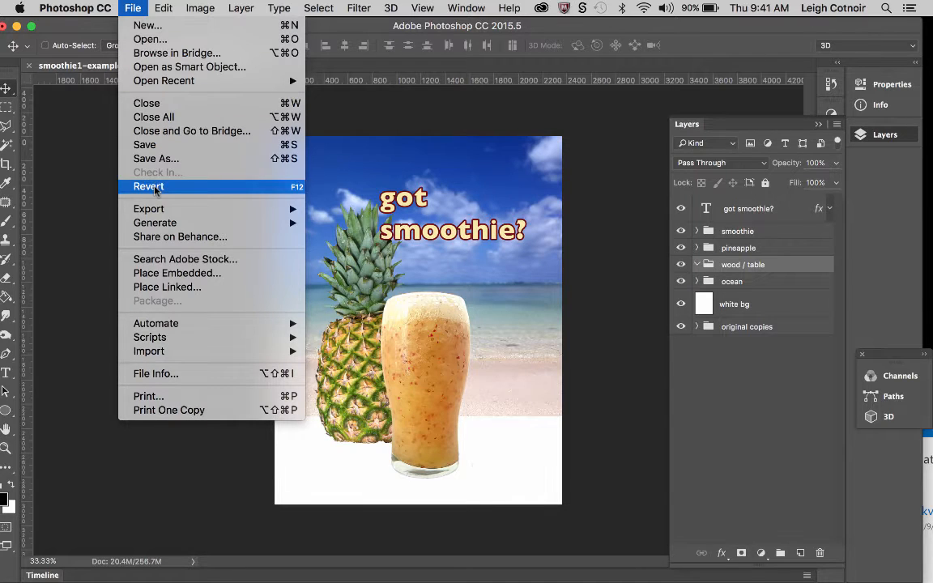
{"action": "left_click", "coordinate": [168, 287]}
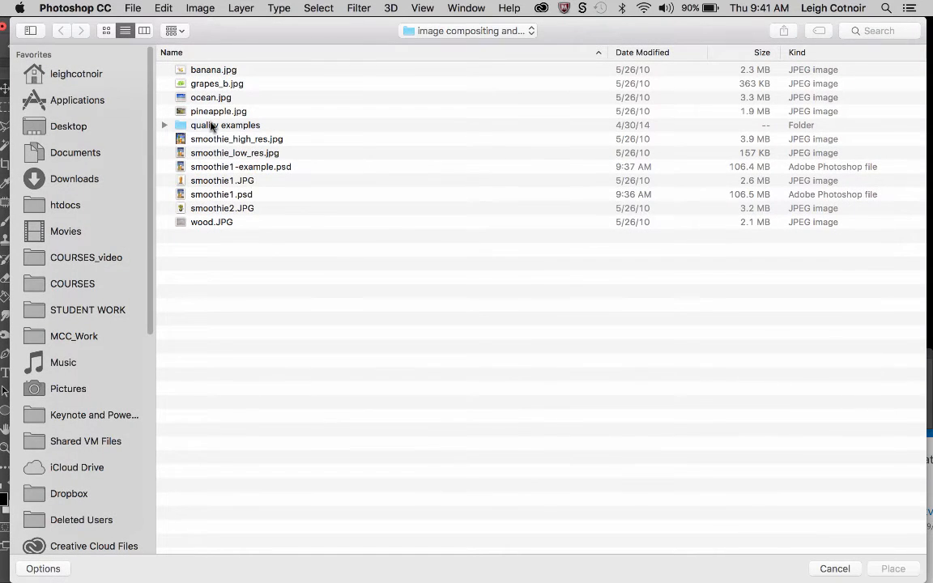
{"action": "left_click", "coordinate": [203, 225]}
{"action": "double_click", "coordinate": [204, 225]}
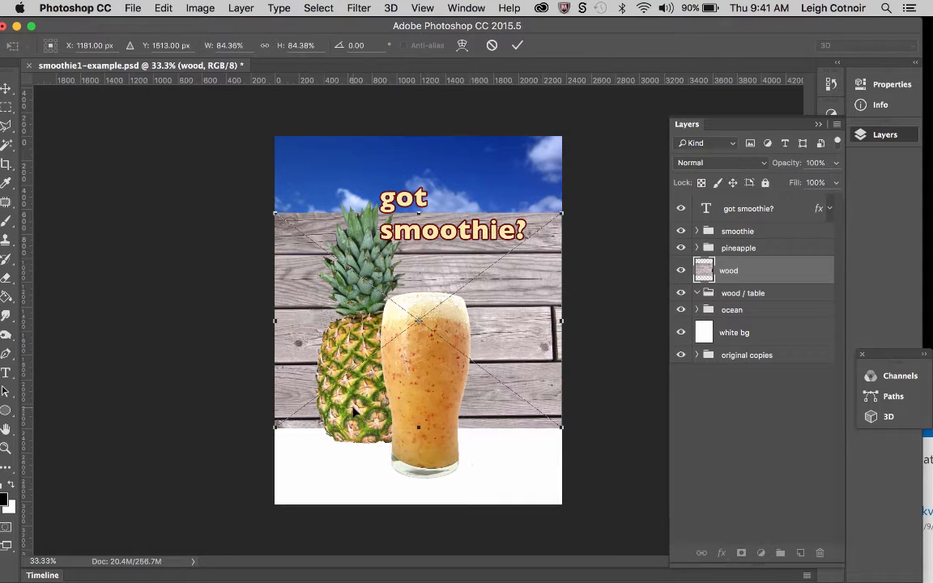
Move the placed wood image straight down until its lower edge meets the bottom of the canvas.
{"action": "key", "text": "shift+Down"}
{"action": "key", "text": "shift+Down"}
{"action": "key", "text": "shift+Down"}
{"action": "key", "text": "shift+Down"}
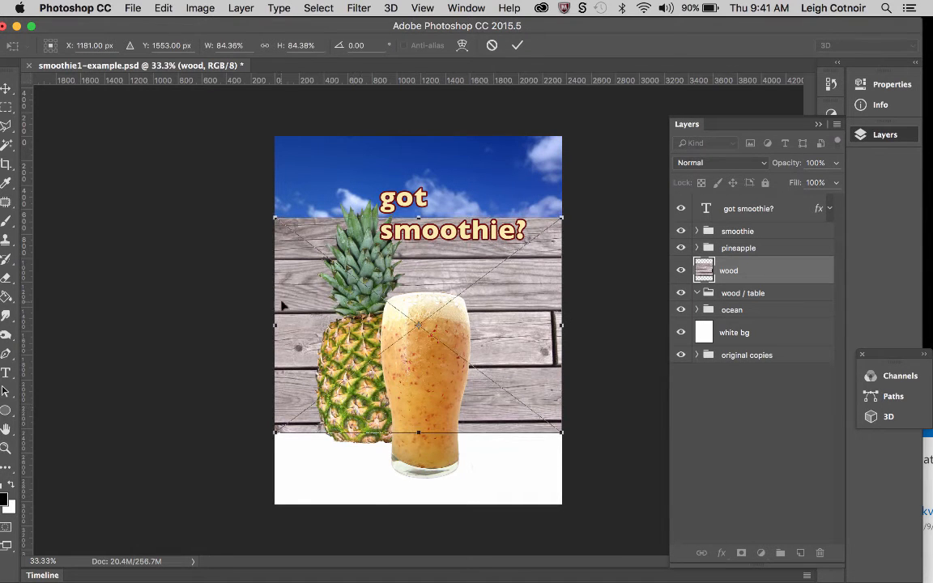
{"action": "left_click_drag", "start_coordinate": [318, 304], "coordinate": [318, 373]}
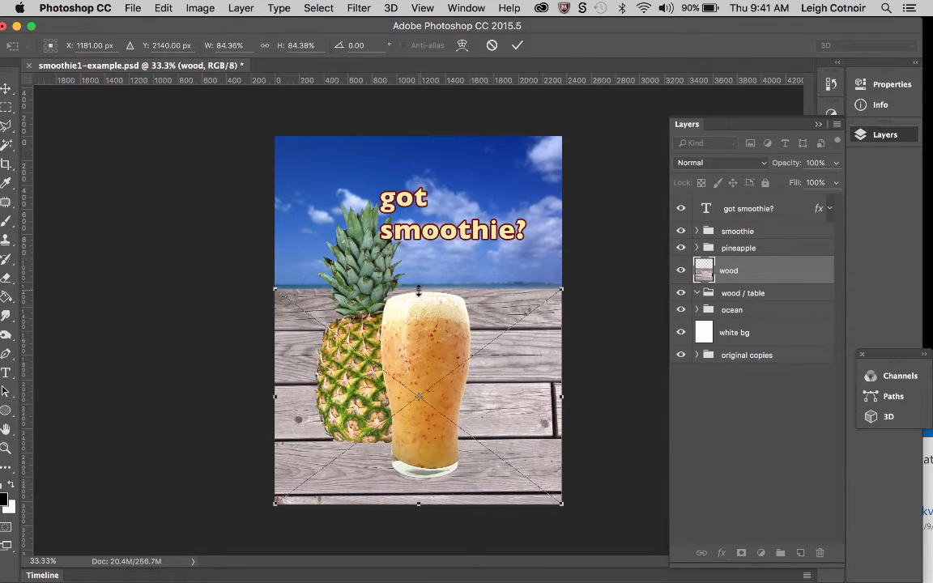
Squash the wood image from its upper edge to about 722 px high, ending at the sand's lower edge, and commit the placement.
{"action": "left_click_drag", "start_coordinate": [418, 290], "coordinate": [426, 418]}
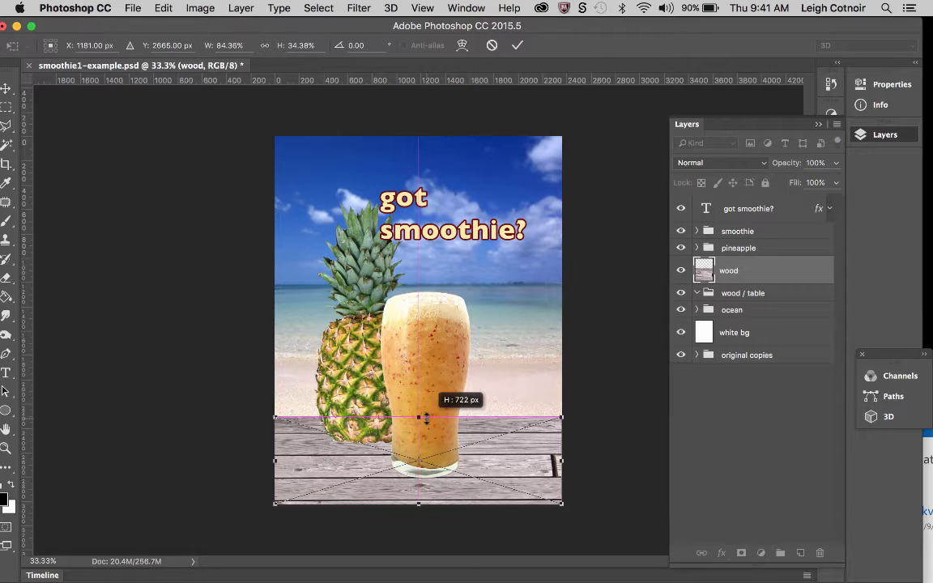
{"action": "mouse_move", "coordinate": [426, 418]}
{"action": "left_mouse_down"}
{"action": "mouse_move", "coordinate": [434, 318]}
{"action": "mouse_move", "coordinate": [434, 442]}
{"action": "mouse_move", "coordinate": [435, 417]}
{"action": "left_mouse_up"}
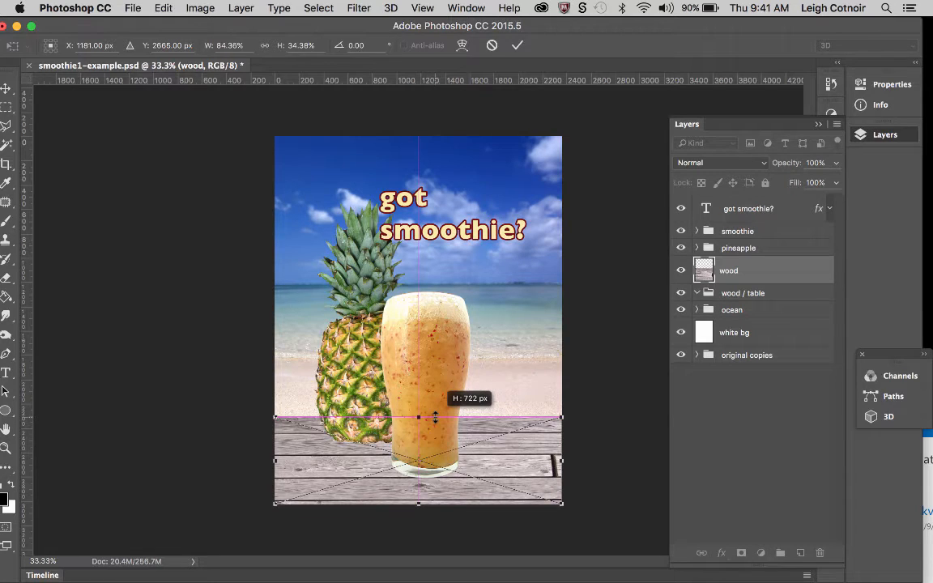
{"action": "left_click_drag", "start_coordinate": [435, 417], "coordinate": [435, 419]}
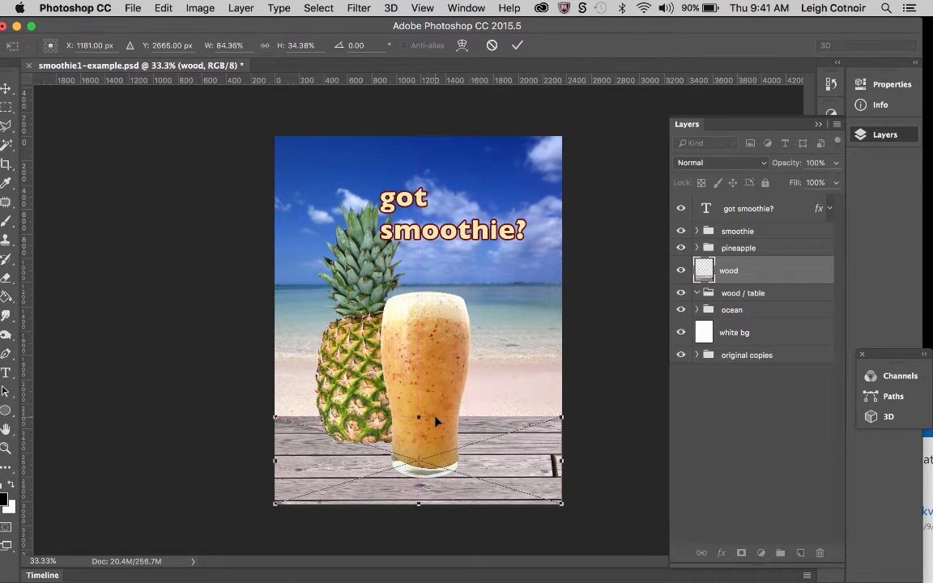
{"action": "key", "text": "Return"}
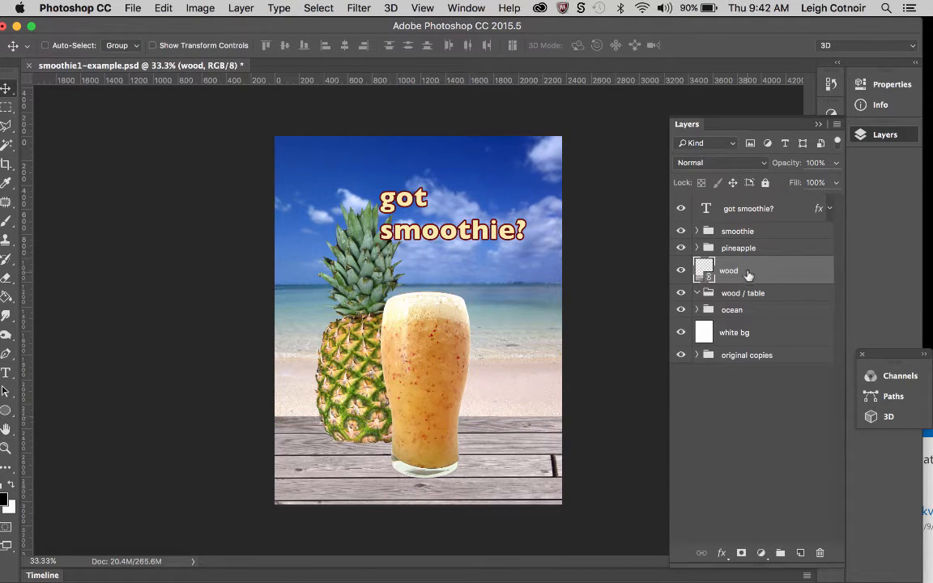
Move the wood layer into the wood / table group.
{"action": "left_click_drag", "start_coordinate": [748, 273], "coordinate": [741, 296]}
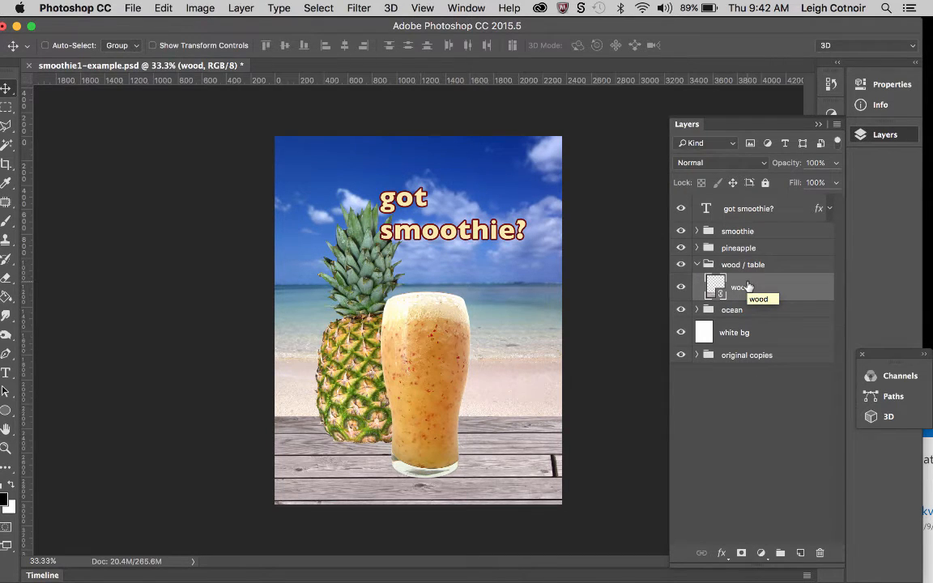
{"action": "right_click", "coordinate": [748, 284]}
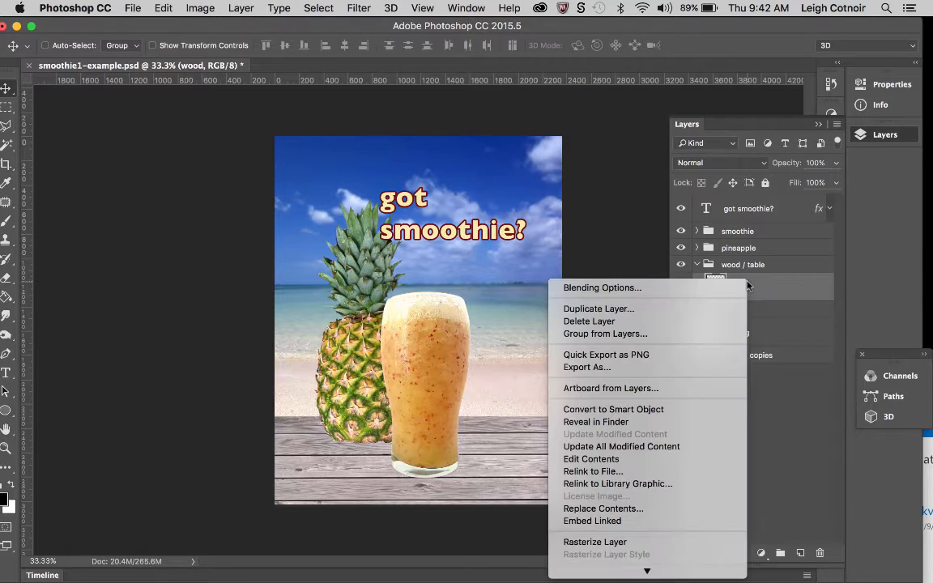
{"action": "left_click", "coordinate": [791, 285]}
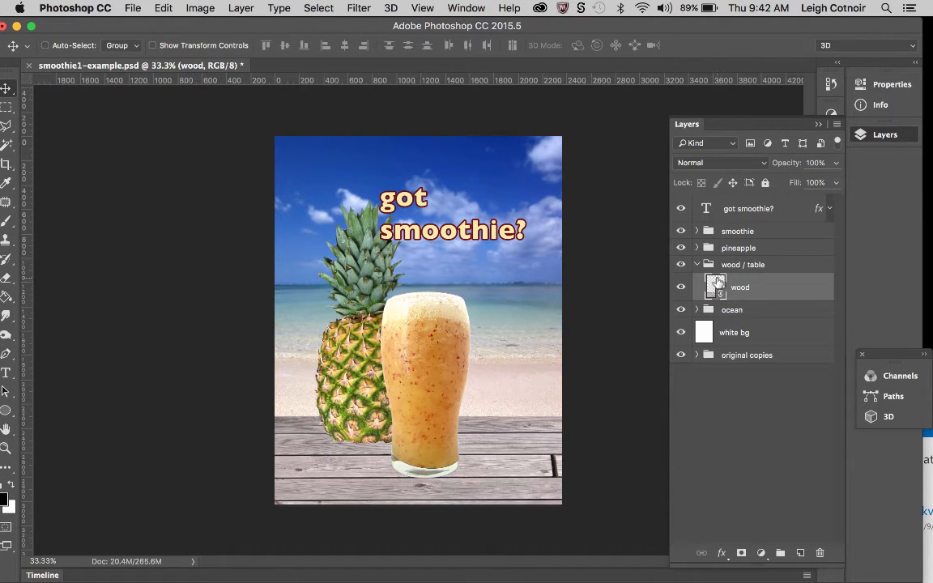
Apply a Perspective transform to the wood layer, spreading its lower corners outward to about 139.9% width.
{"action": "left_click", "coordinate": [165, 10]}
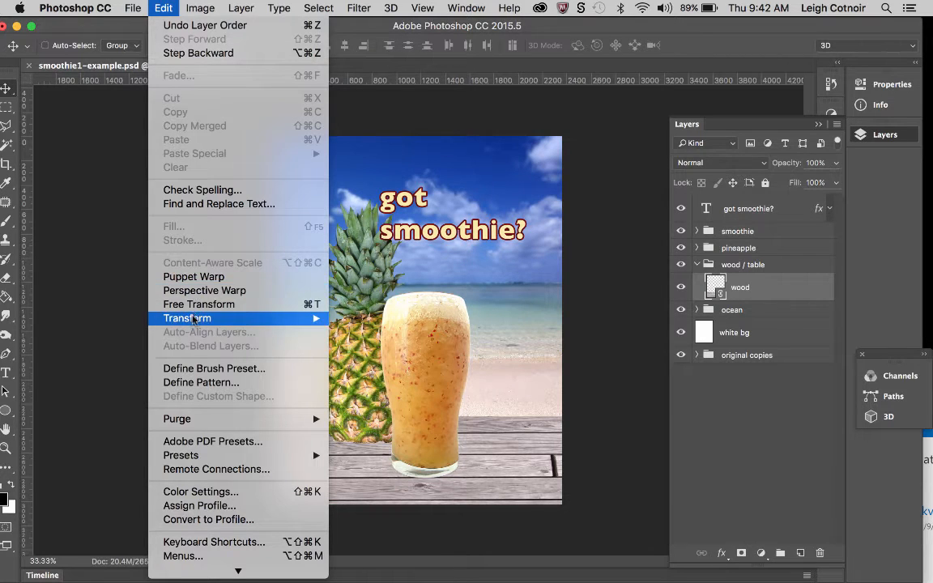
{"action": "mouse_move", "coordinate": [192, 323]}
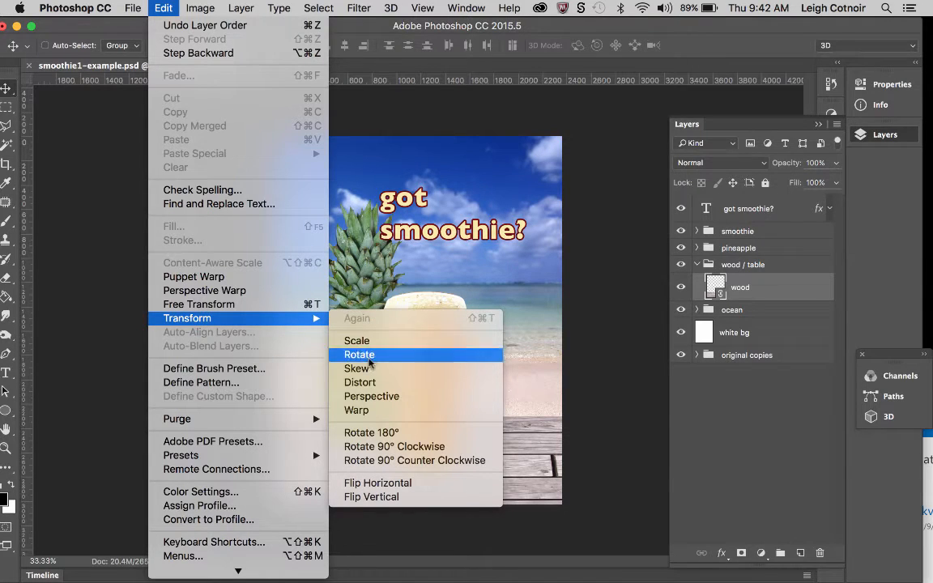
{"action": "left_click", "coordinate": [371, 398]}
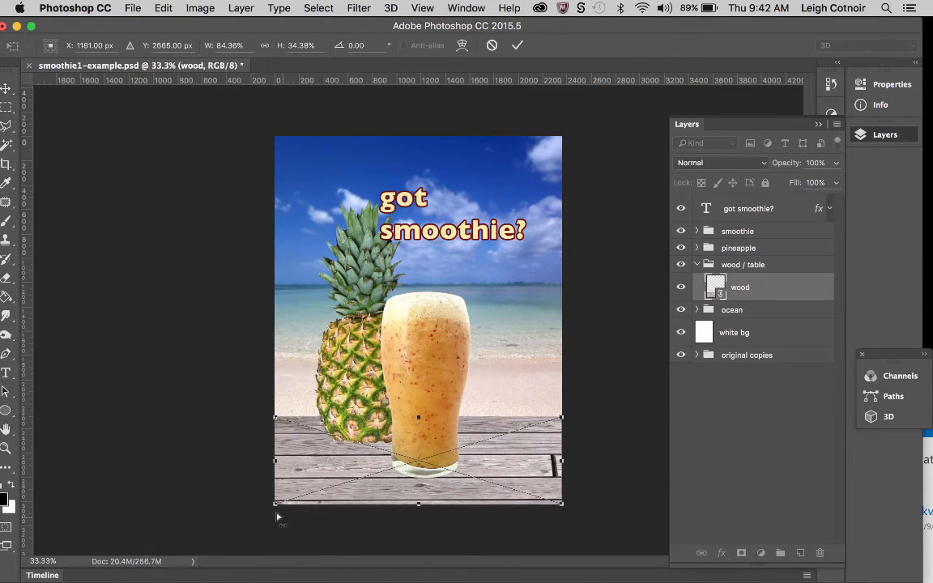
{"action": "left_click_drag", "start_coordinate": [275, 506], "coordinate": [221, 537]}
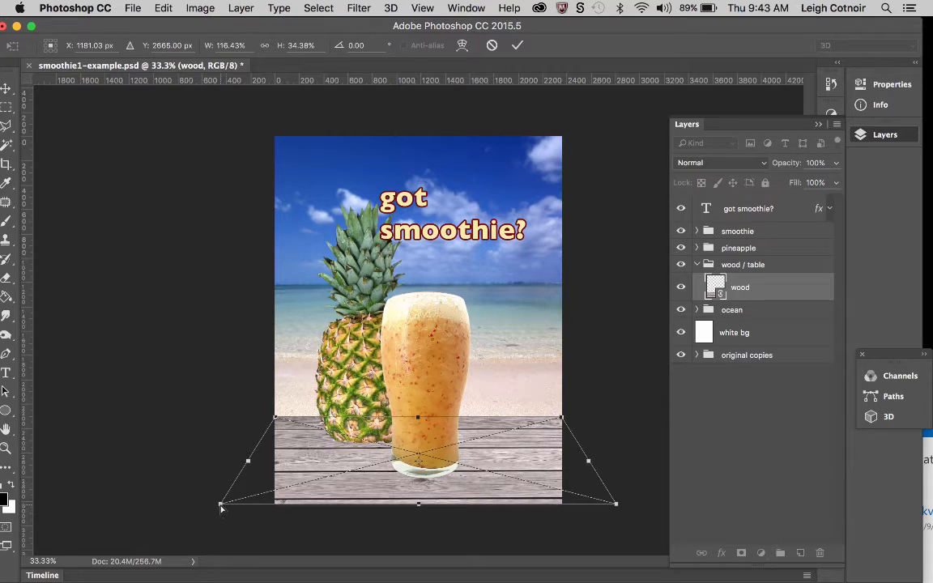
{"action": "left_click_drag", "start_coordinate": [219, 506], "coordinate": [180, 510]}
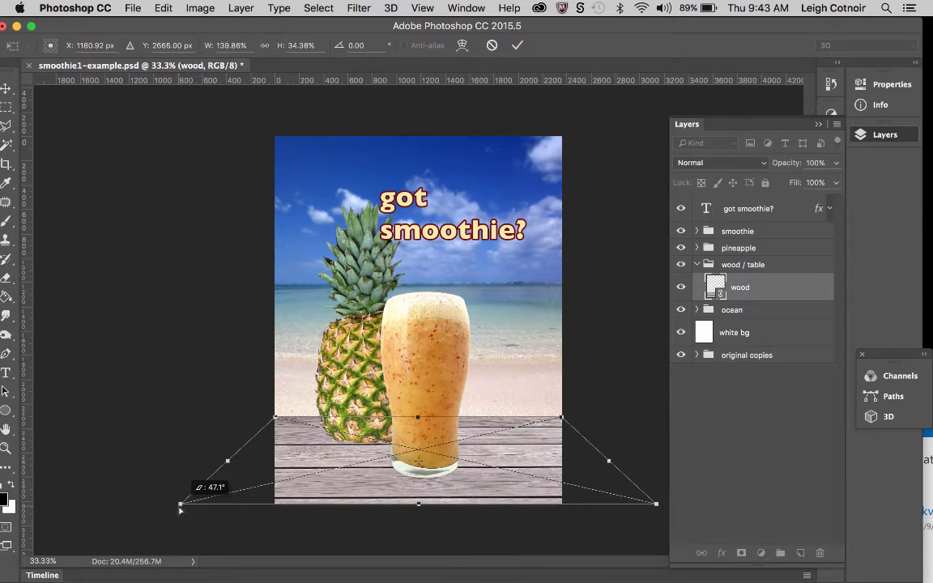
{"action": "left_click_drag", "start_coordinate": [181, 510], "coordinate": [180, 510]}
{"action": "key", "text": "Return"}
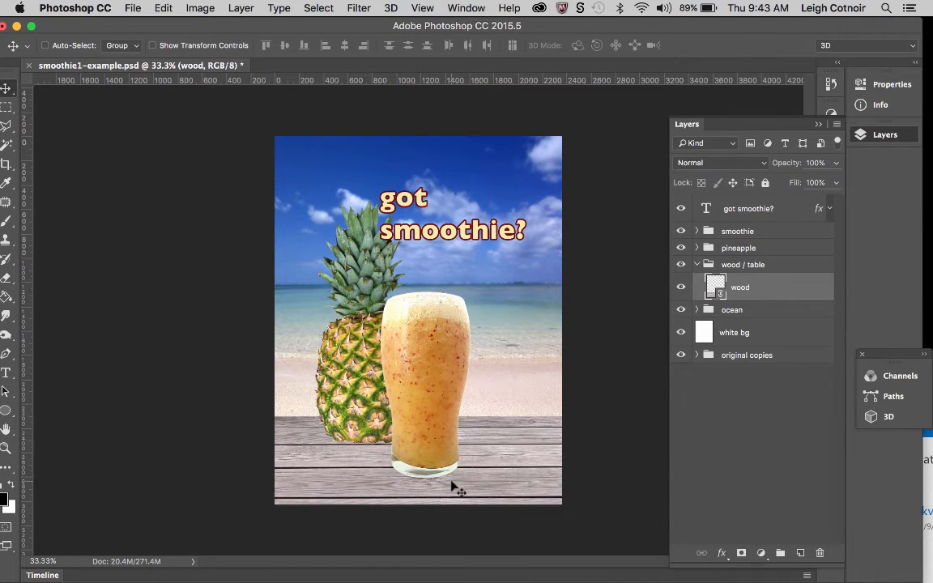
Try scaling the wood layer past the canvas's lower edge to about 38.5% height, and undo that transform.
{"action": "scroll", "coordinate": [453, 486], "scroll_direction": "up", "scroll_amount": 3}
{"action": "scroll", "coordinate": [452, 485], "scroll_direction": "down", "scroll_amount": 5}
{"action": "scroll", "coordinate": [451, 484], "scroll_direction": "up", "scroll_amount": 2}
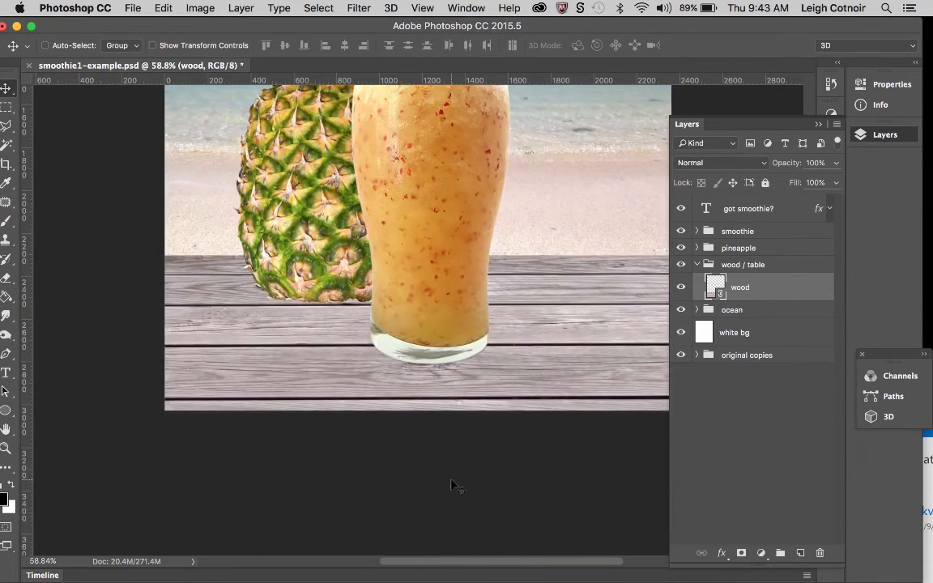
{"action": "scroll", "coordinate": [451, 485], "scroll_direction": "up", "scroll_amount": 3}
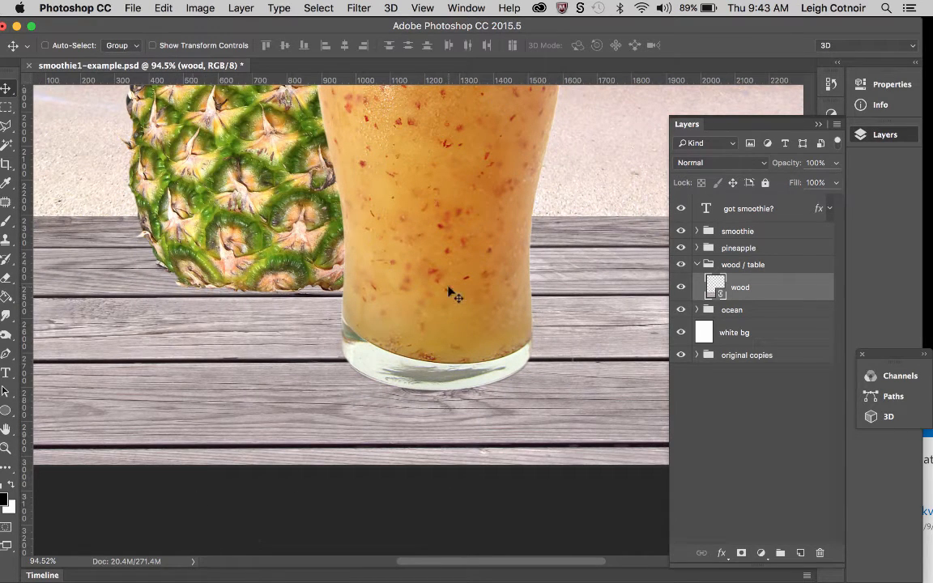
{"action": "scroll", "coordinate": [451, 296], "scroll_direction": "down", "scroll_amount": 6}
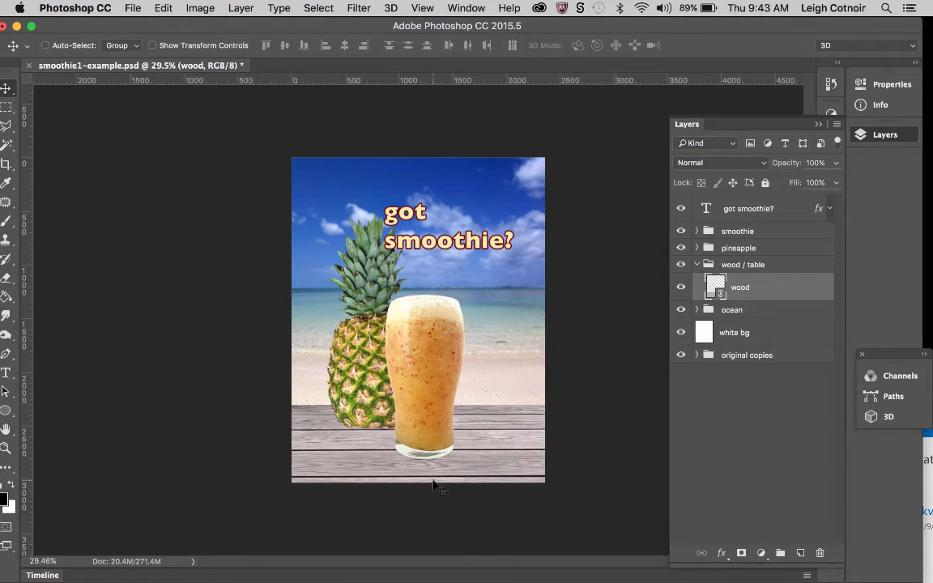
{"action": "left_click", "coordinate": [161, 8]}
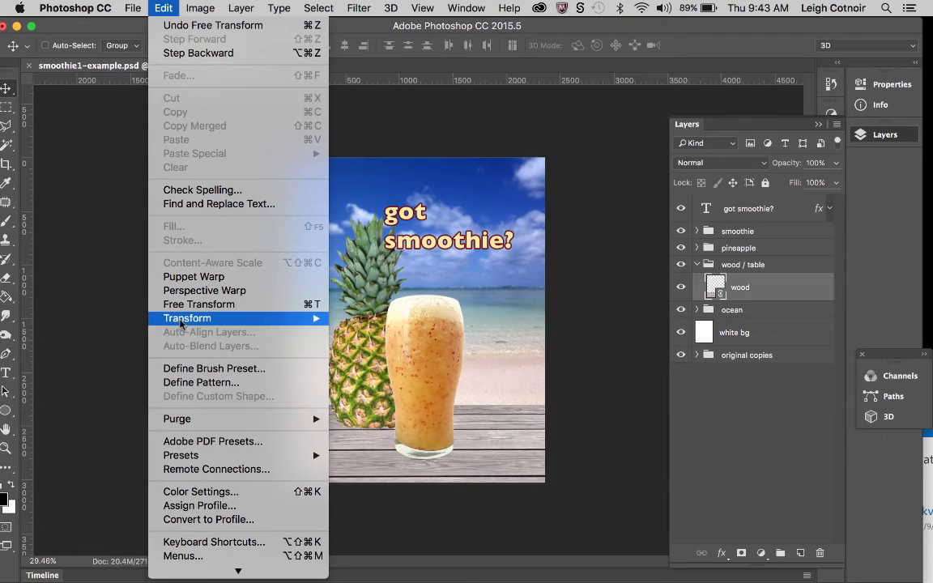
{"action": "mouse_move", "coordinate": [182, 324]}
{"action": "left_click", "coordinate": [387, 341]}
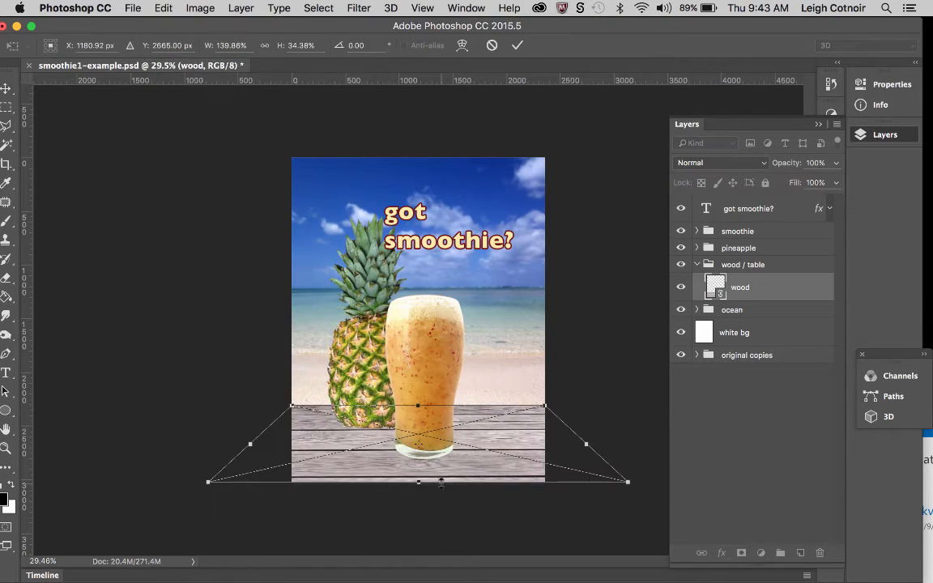
{"action": "left_click_drag", "start_coordinate": [418, 483], "coordinate": [418, 491]}
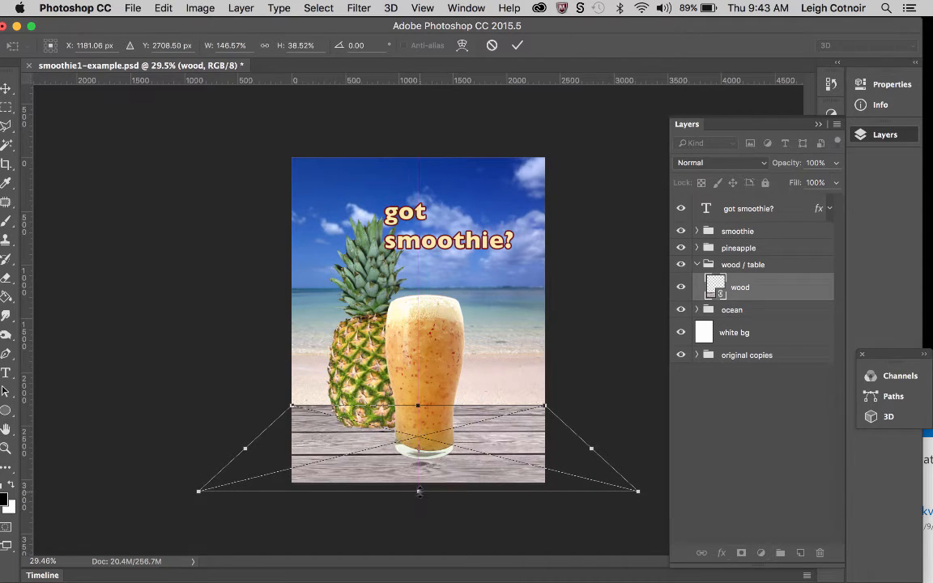
{"action": "key", "text": "Return"}
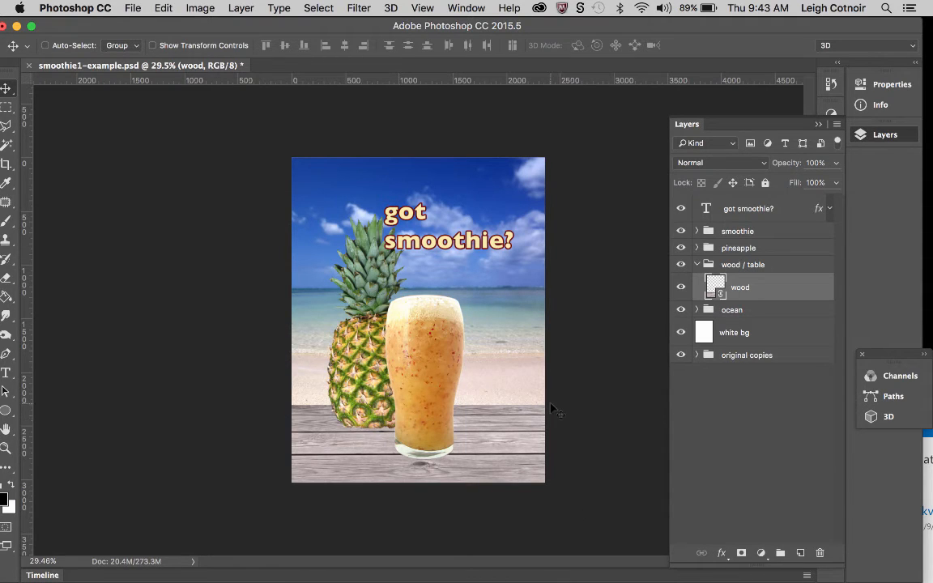
{"action": "key", "text": "super+z"}
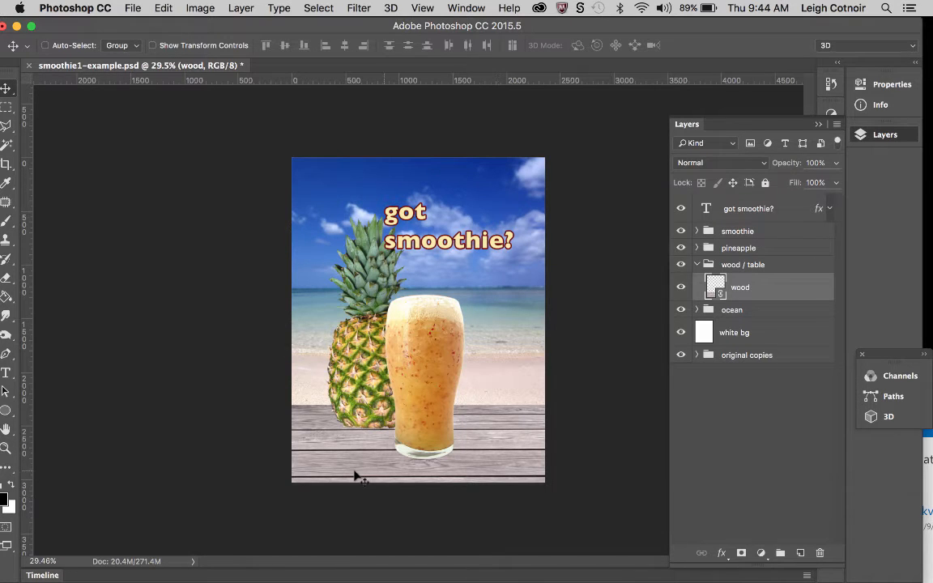
Try a rectangular marquee selection around the wooden table area and deselect it.
{"action": "scroll", "coordinate": [464, 447], "scroll_direction": "up", "scroll_amount": 2}
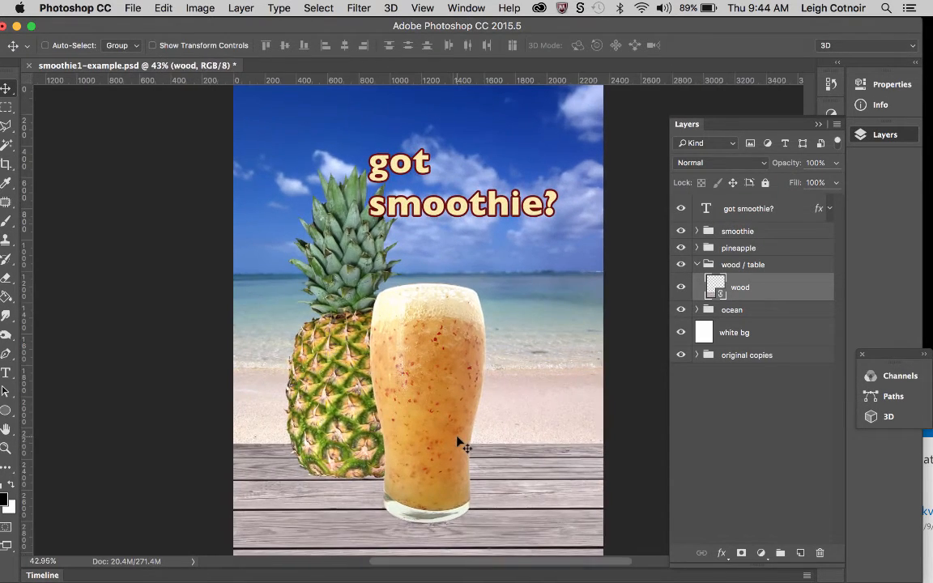
{"action": "scroll", "coordinate": [463, 447], "scroll_direction": "down", "scroll_amount": 3}
{"action": "scroll", "coordinate": [463, 447], "scroll_direction": "up", "scroll_amount": 3}
{"action": "scroll", "coordinate": [463, 445], "scroll_direction": "up", "scroll_amount": 2}
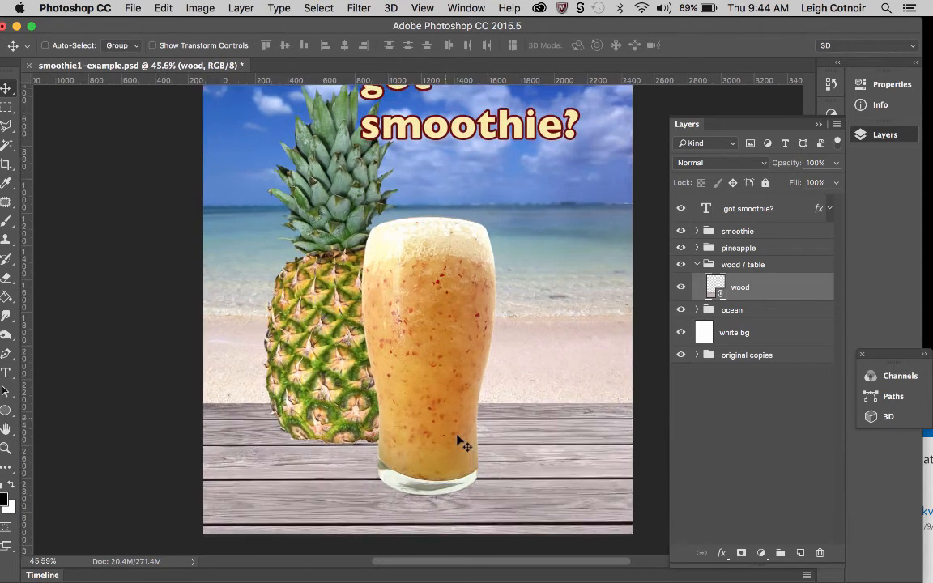
{"action": "scroll", "coordinate": [543, 500], "scroll_direction": "down", "scroll_amount": 2}
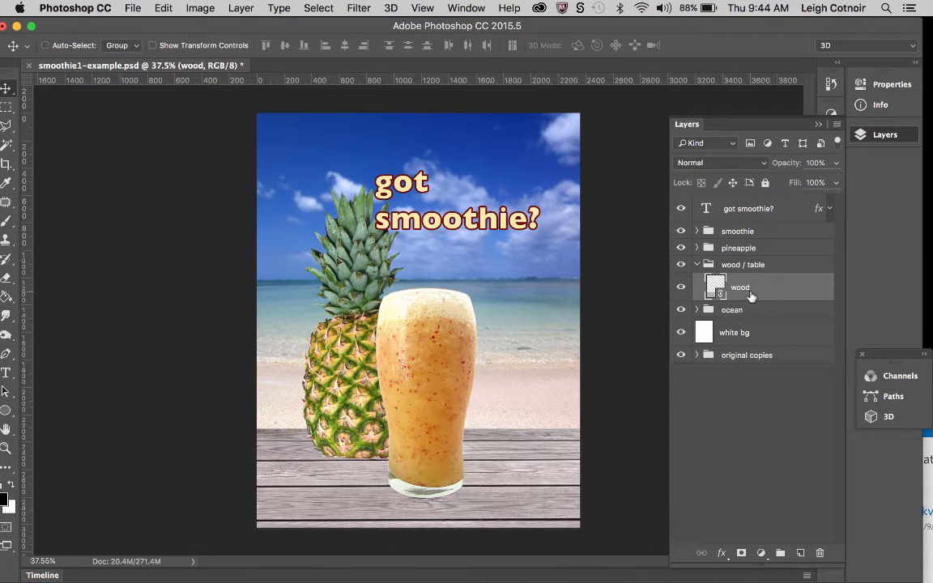
{"action": "left_click", "coordinate": [7, 107]}
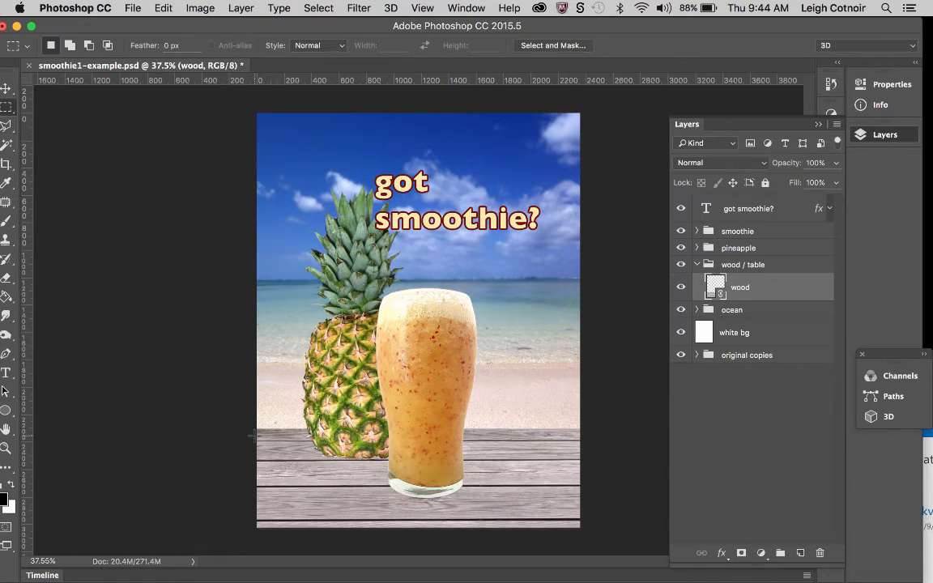
{"action": "left_click_drag", "start_coordinate": [251, 430], "coordinate": [637, 567]}
{"action": "key", "text": "super+d"}
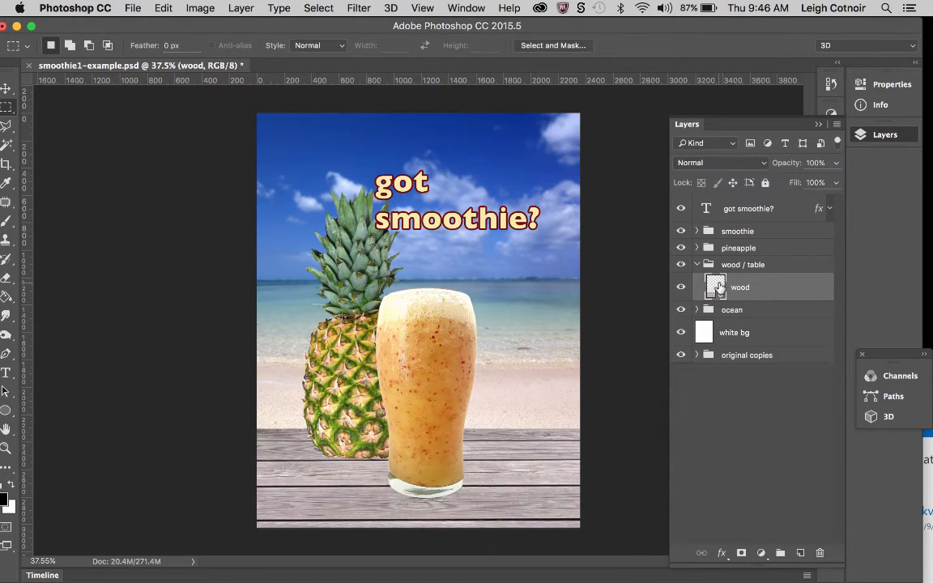
Select the wood layer's pixels and add a Hue/Saturation adjustment layer masked to that selection.
{"action": "right_click", "coordinate": [720, 287]}
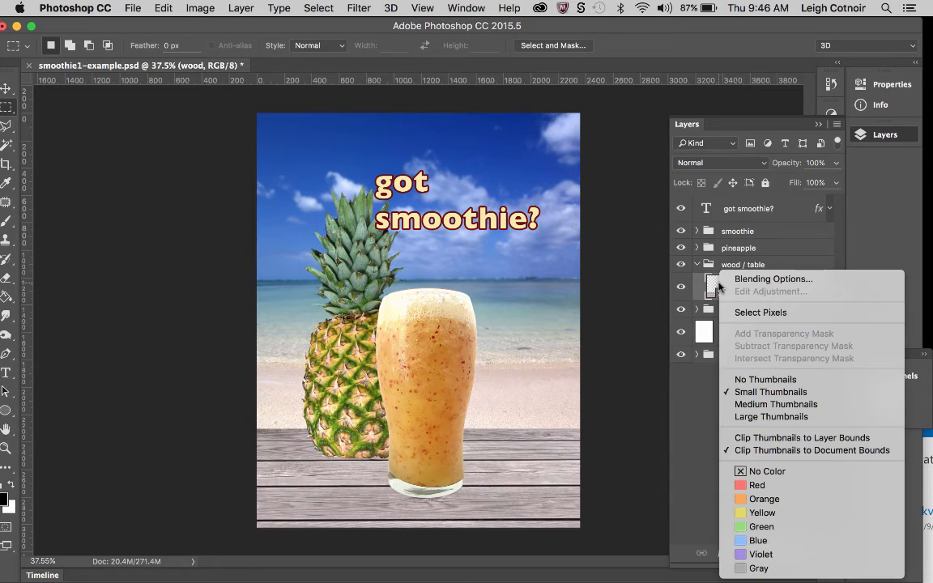
{"action": "left_click", "coordinate": [747, 314]}
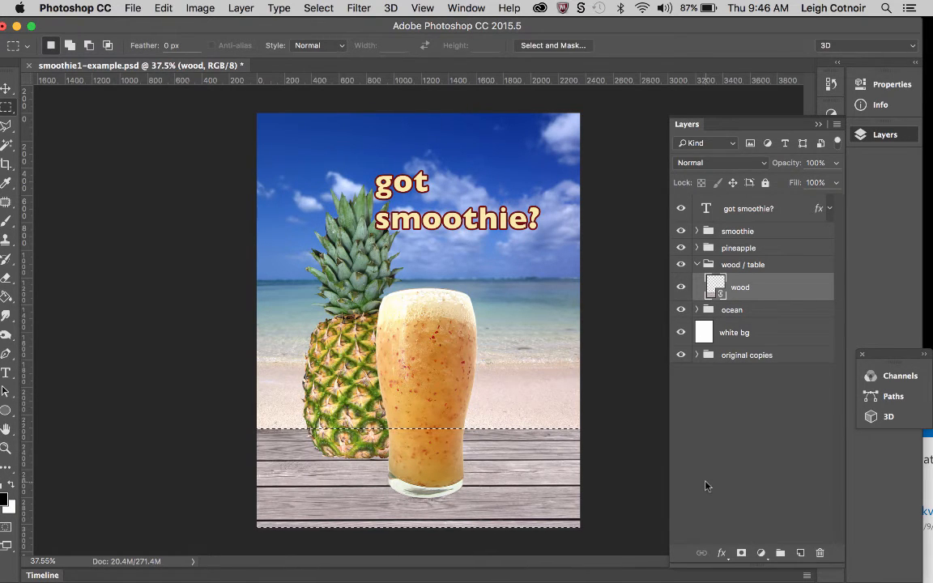
{"action": "left_click", "coordinate": [762, 554]}
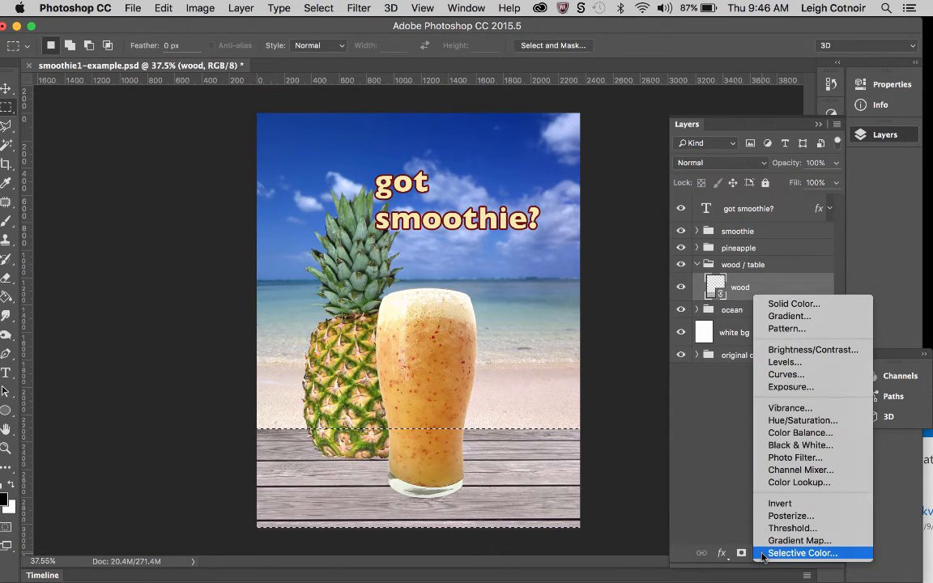
{"action": "left_click", "coordinate": [808, 421]}
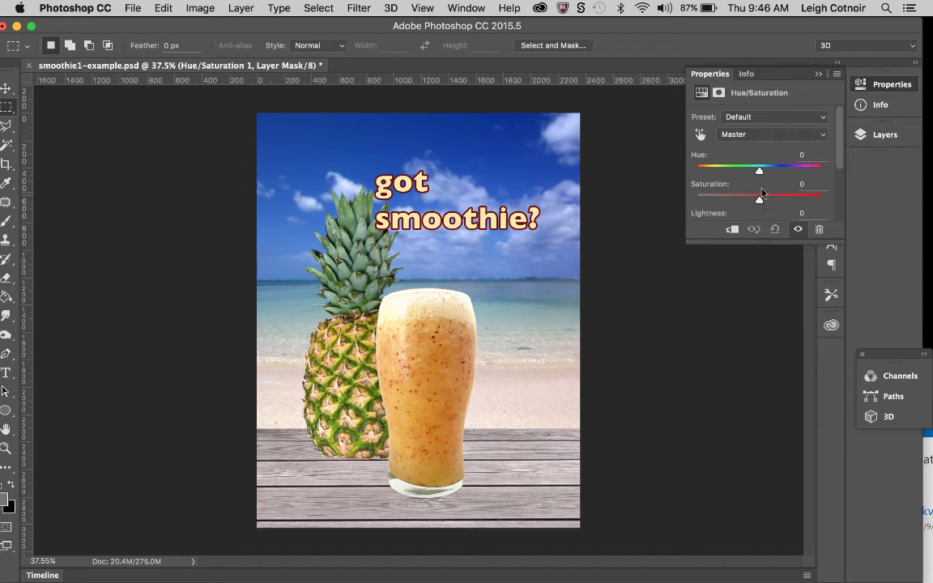
Colorize the wood with hue 33, saturation 36 and lightness -7, and return to the layer list.
{"action": "scroll", "coordinate": [761, 192], "scroll_direction": "down", "scroll_amount": 4}
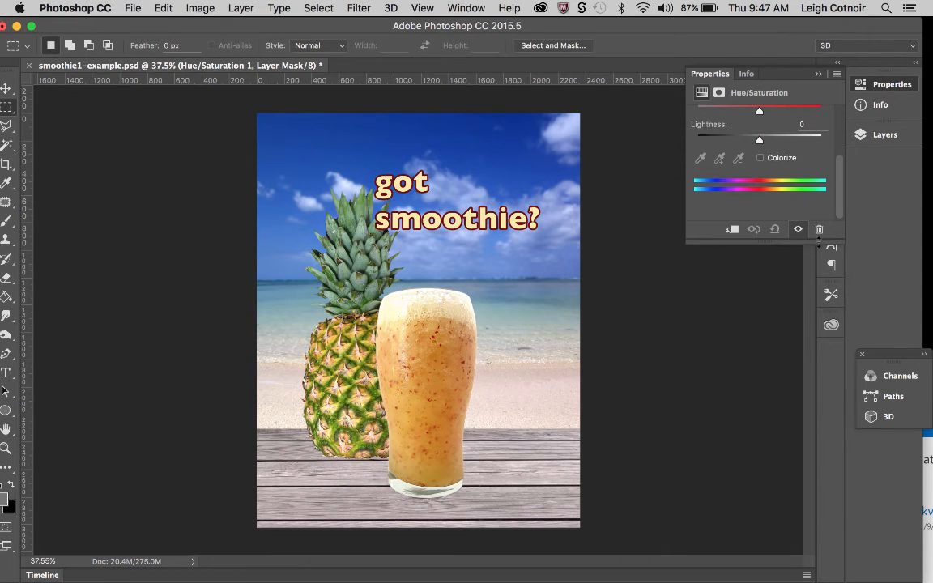
{"action": "left_click_drag", "start_coordinate": [818, 242], "coordinate": [818, 349]}
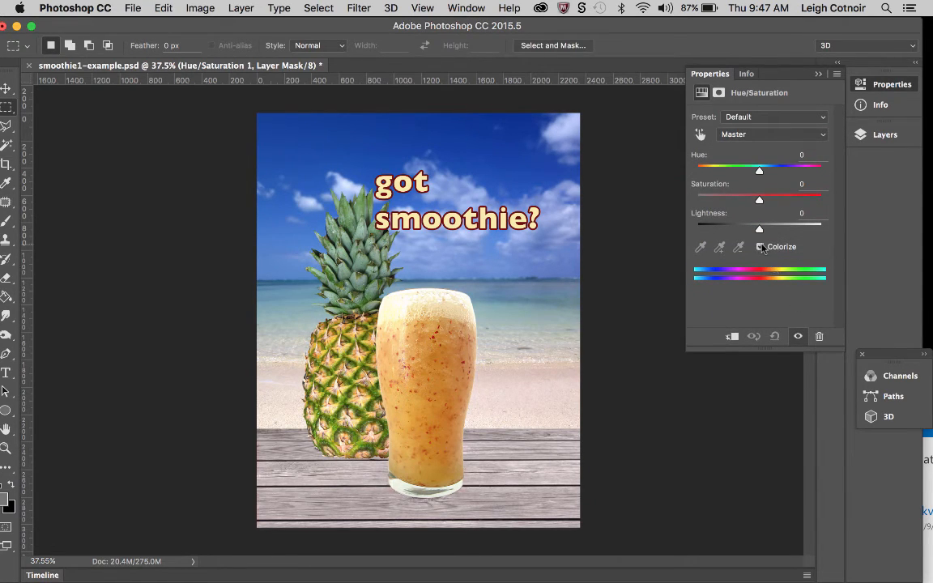
{"action": "left_click", "coordinate": [760, 247]}
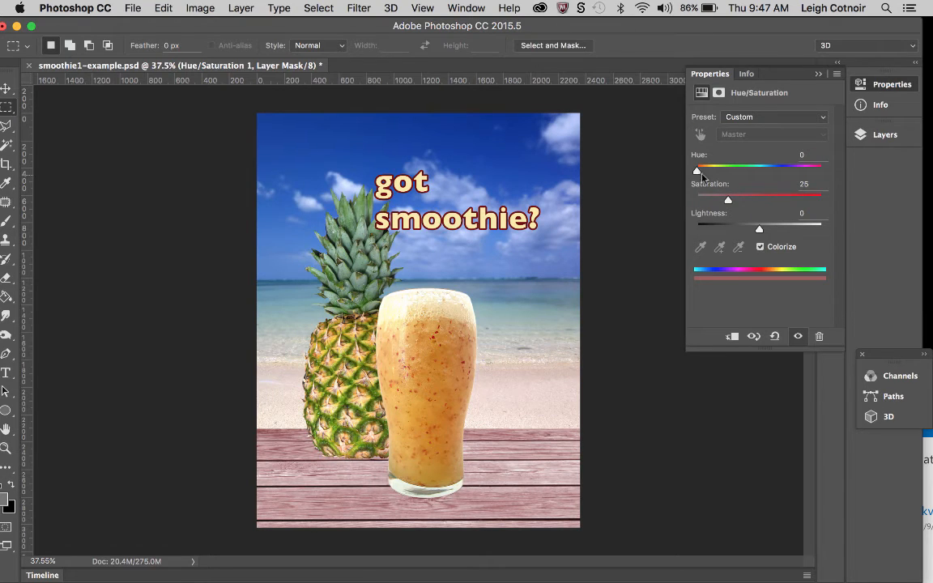
{"action": "left_click_drag", "start_coordinate": [696, 172], "coordinate": [709, 173]}
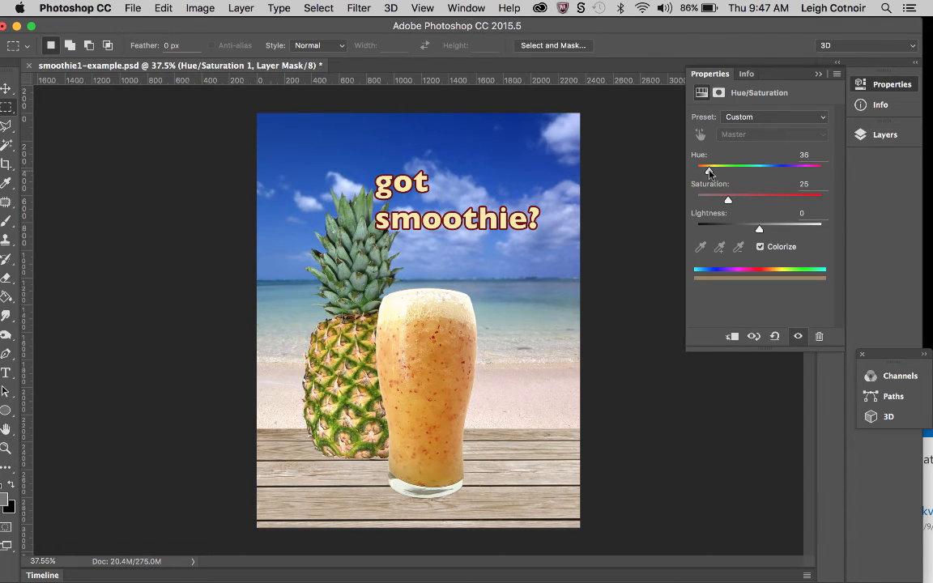
{"action": "left_click_drag", "start_coordinate": [709, 173], "coordinate": [708, 173]}
{"action": "left_click_drag", "start_coordinate": [729, 202], "coordinate": [743, 203]}
{"action": "left_click_drag", "start_coordinate": [759, 232], "coordinate": [755, 231]}
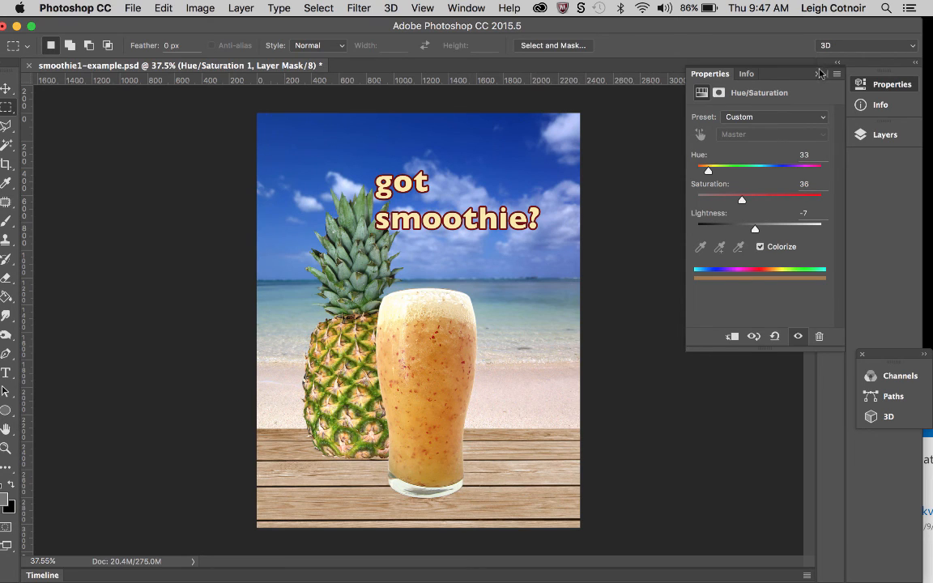
{"action": "double_click", "coordinate": [739, 68]}
{"action": "left_click", "coordinate": [880, 137]}
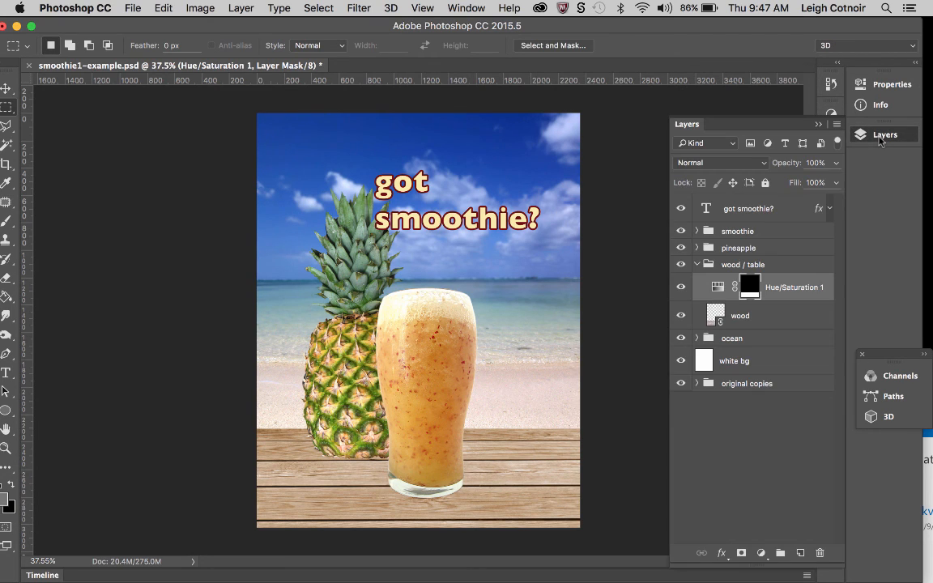